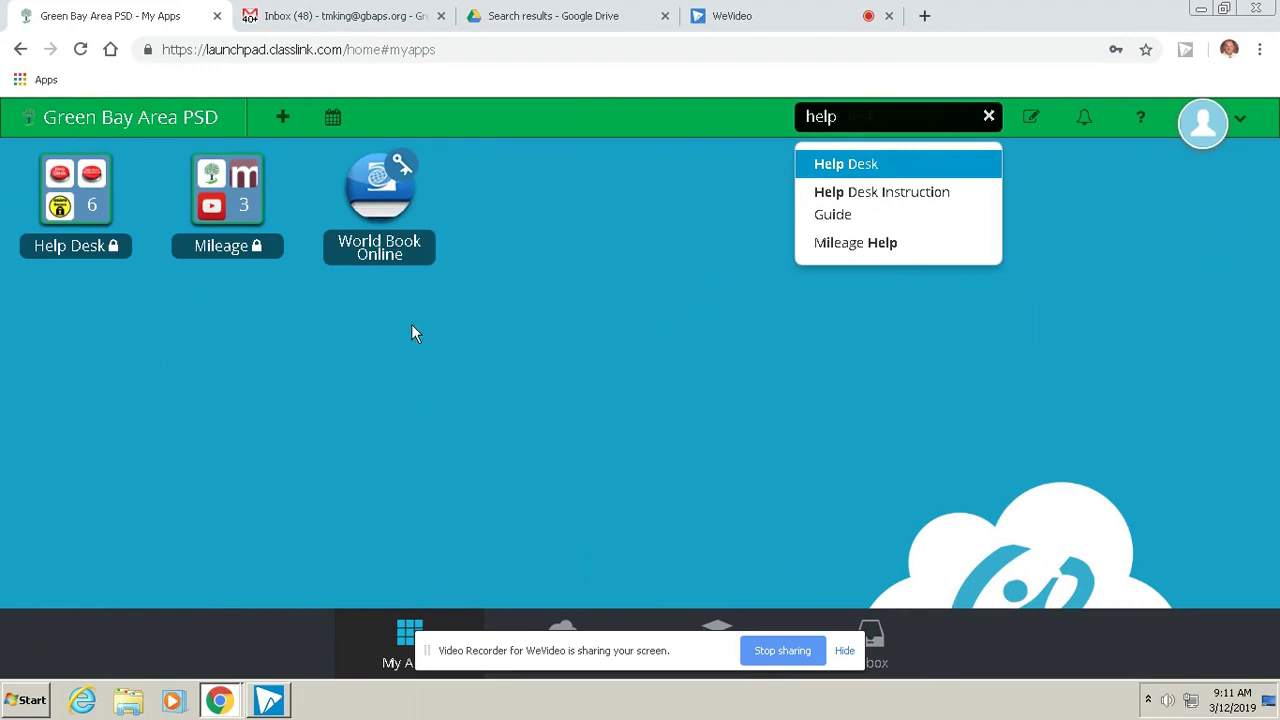
Open the Help Desk application from the Help Desk folder and view its login page.
{"action": "left_click", "coordinate": [87, 216]}
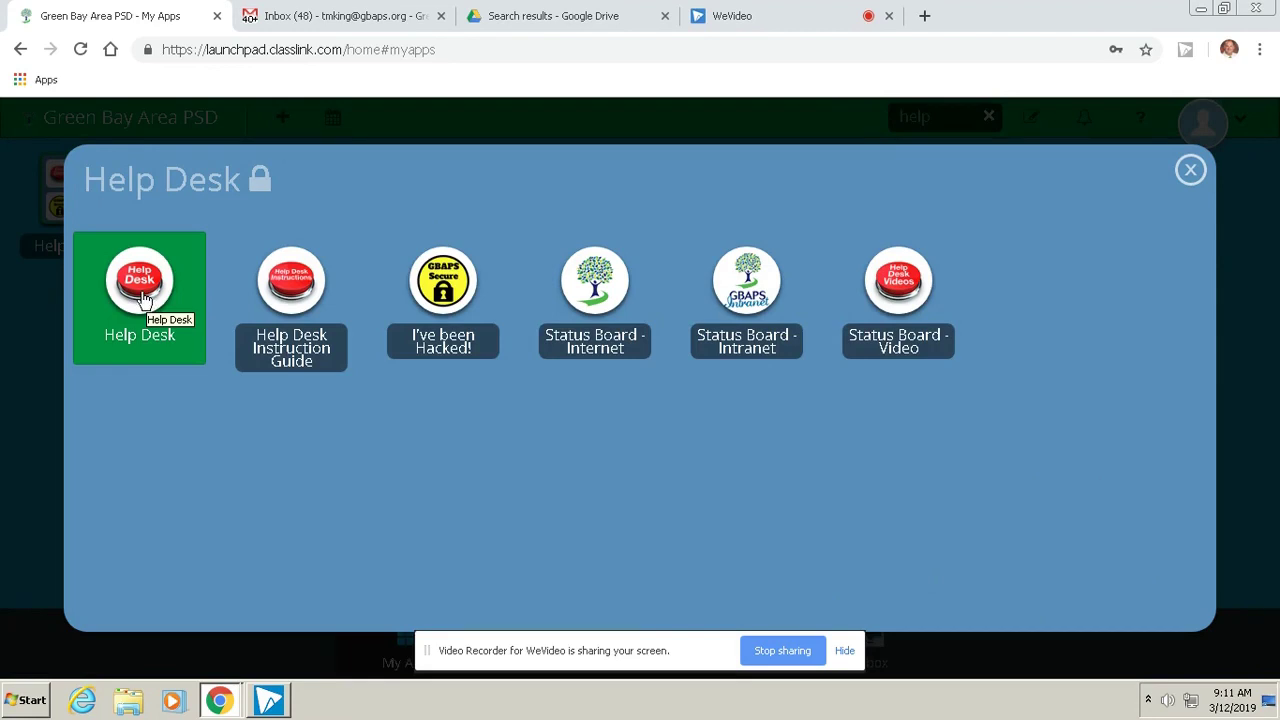
{"action": "left_click", "coordinate": [142, 299]}
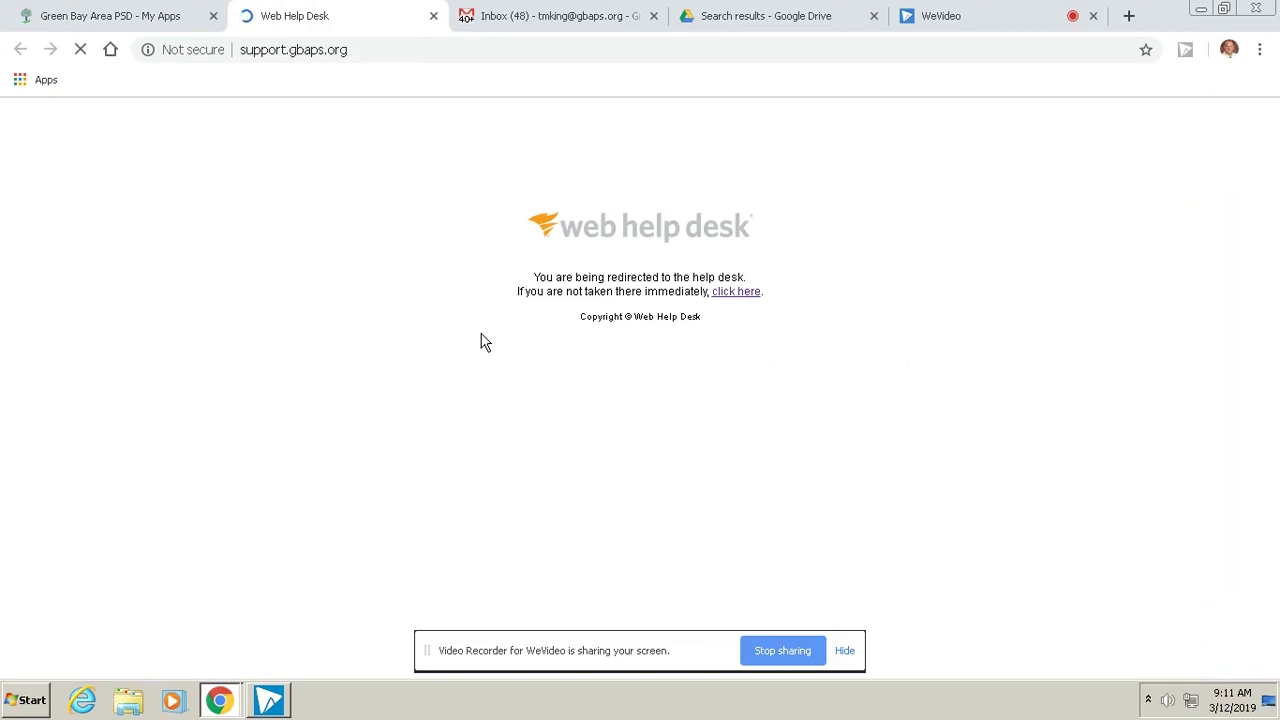
{"action": "scroll", "coordinate": [471, 340], "scroll_direction": "down", "scroll_amount": 1}
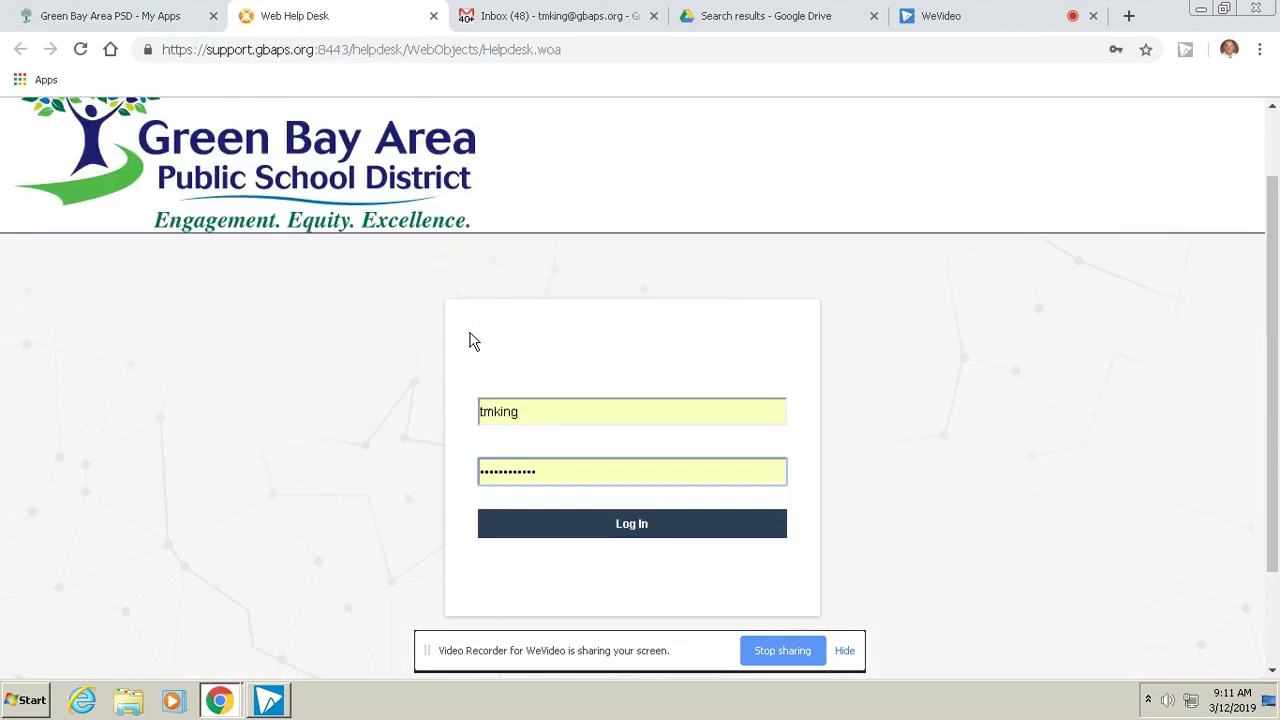
{"action": "scroll", "coordinate": [471, 340], "scroll_direction": "up", "scroll_amount": 1}
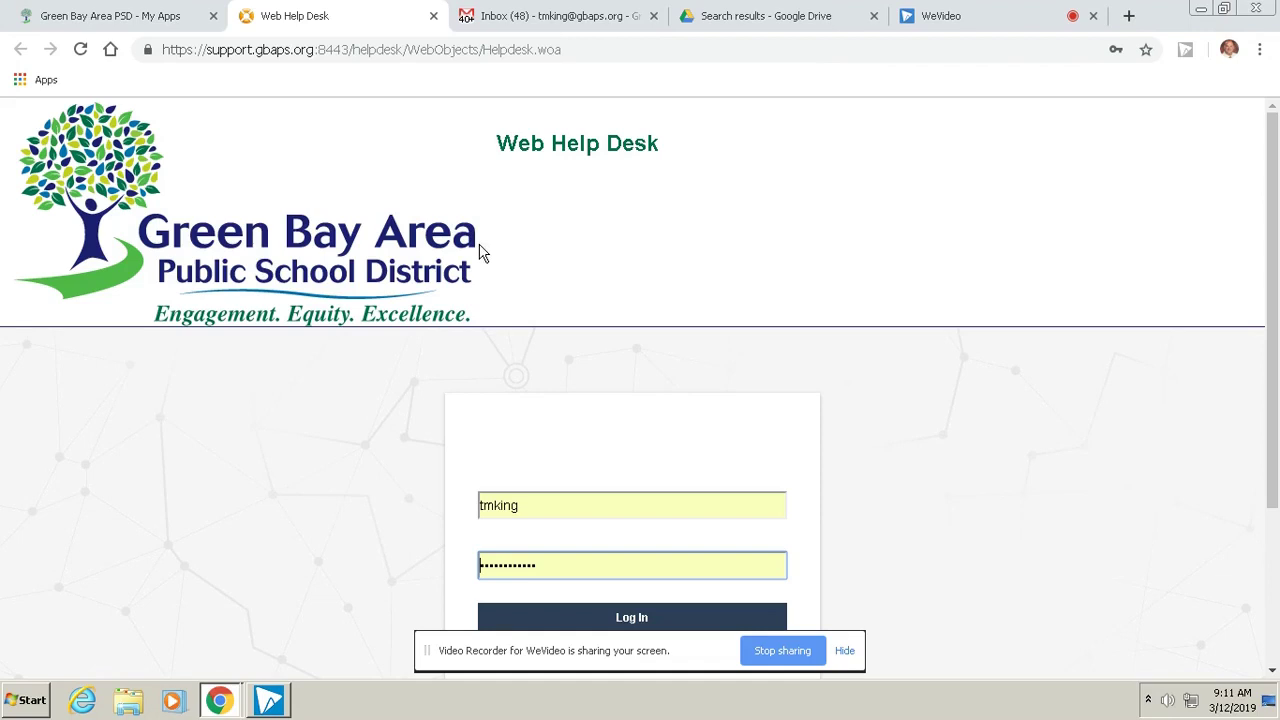
{"action": "scroll", "coordinate": [452, 298], "scroll_direction": "down", "scroll_amount": 1}
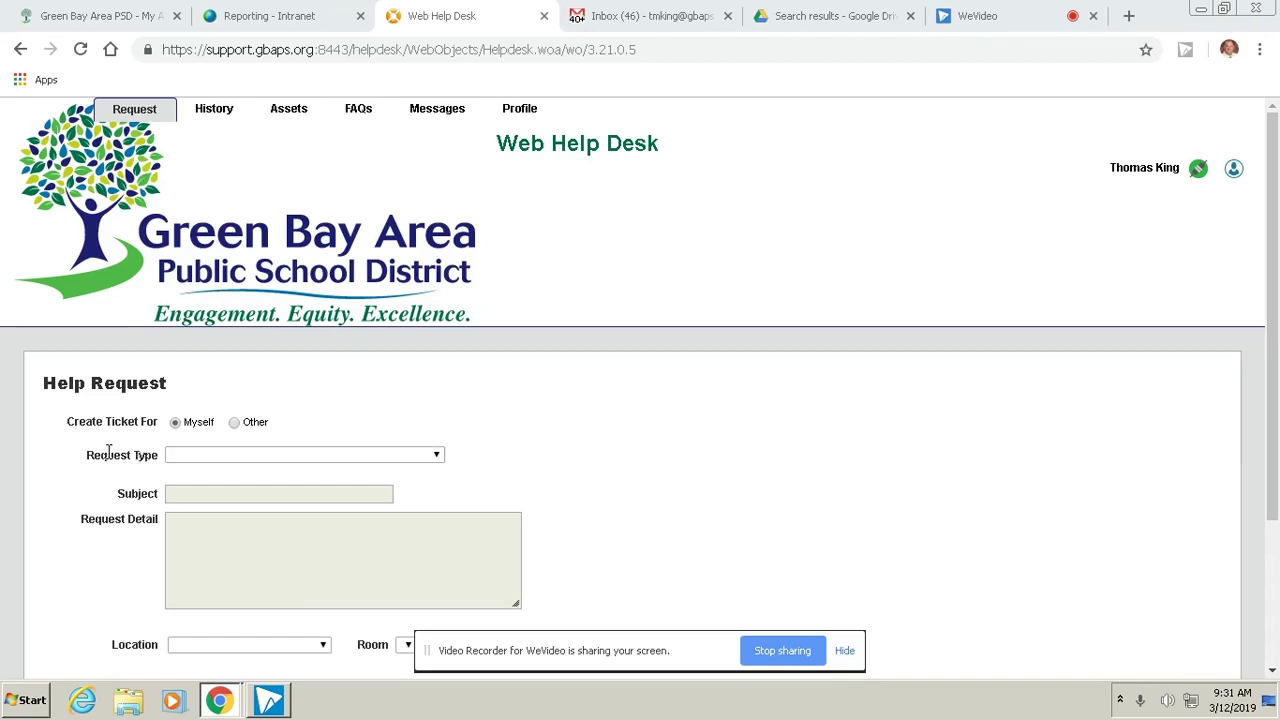
Set the help request's type to "1 I have a request with my work space".
{"action": "left_click", "coordinate": [247, 463]}
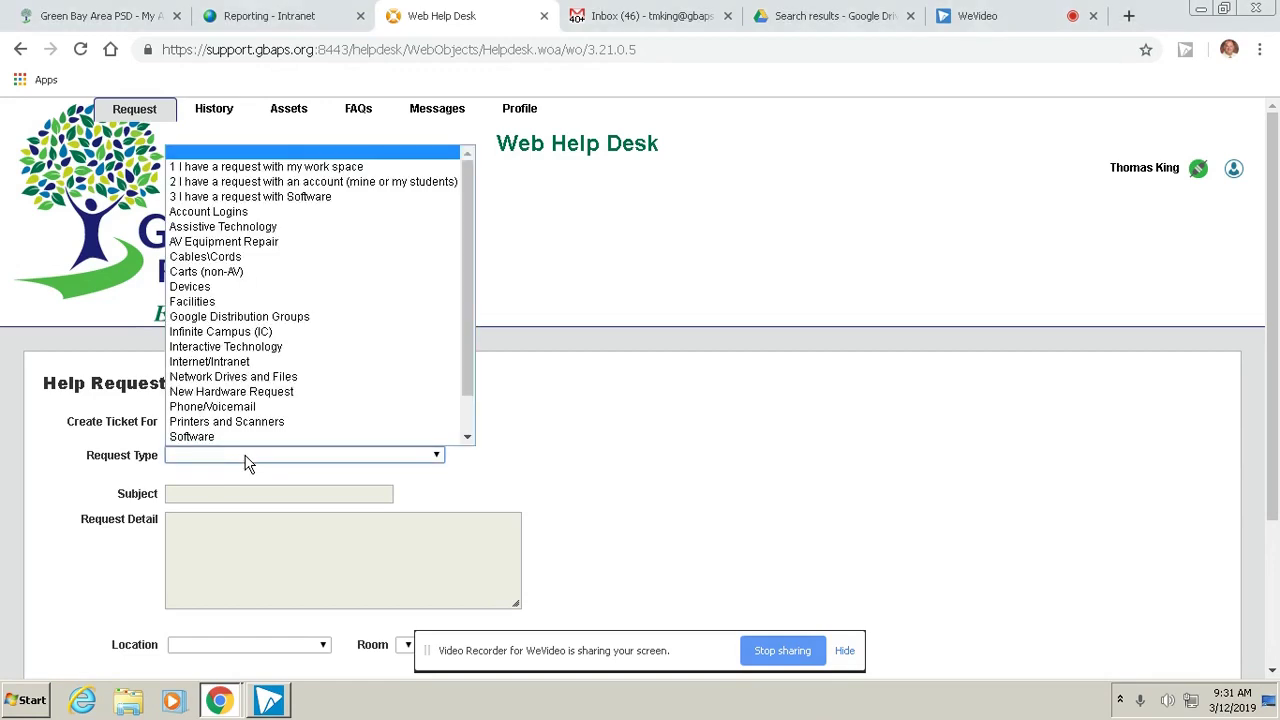
{"action": "scroll", "coordinate": [309, 300], "scroll_direction": "down", "scroll_amount": 1}
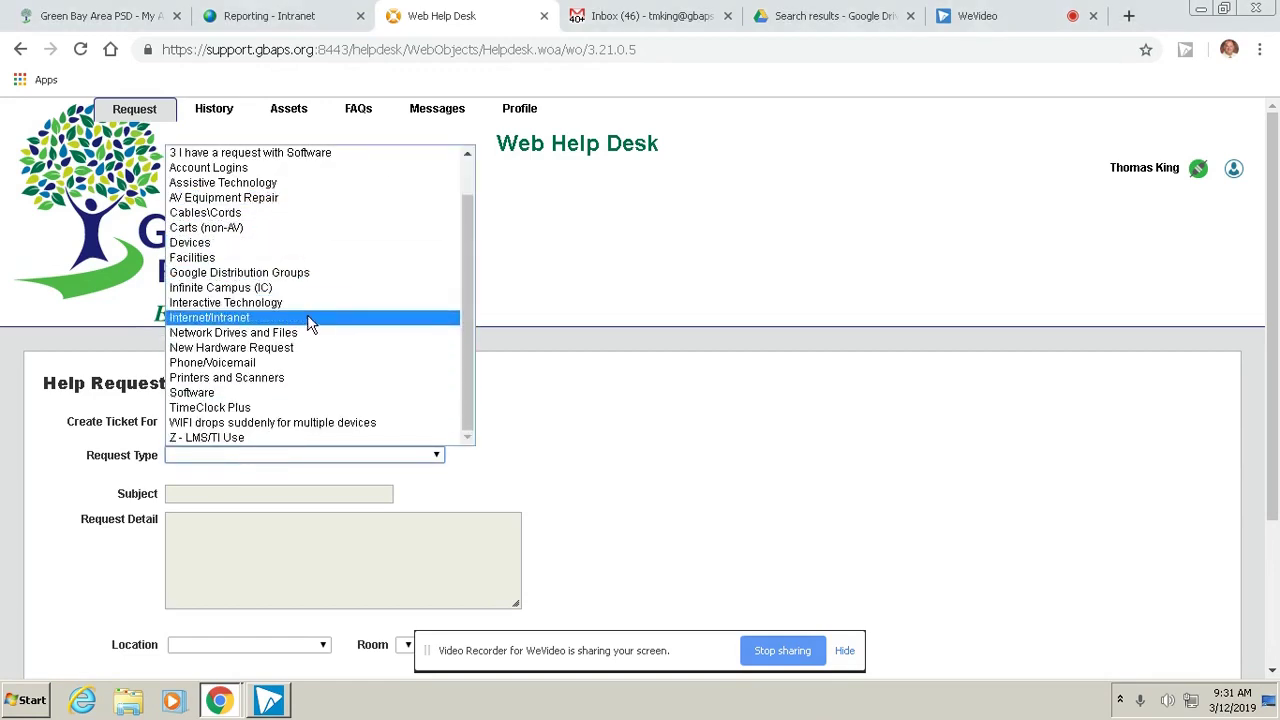
{"action": "scroll", "coordinate": [309, 322], "scroll_direction": "up", "scroll_amount": 1}
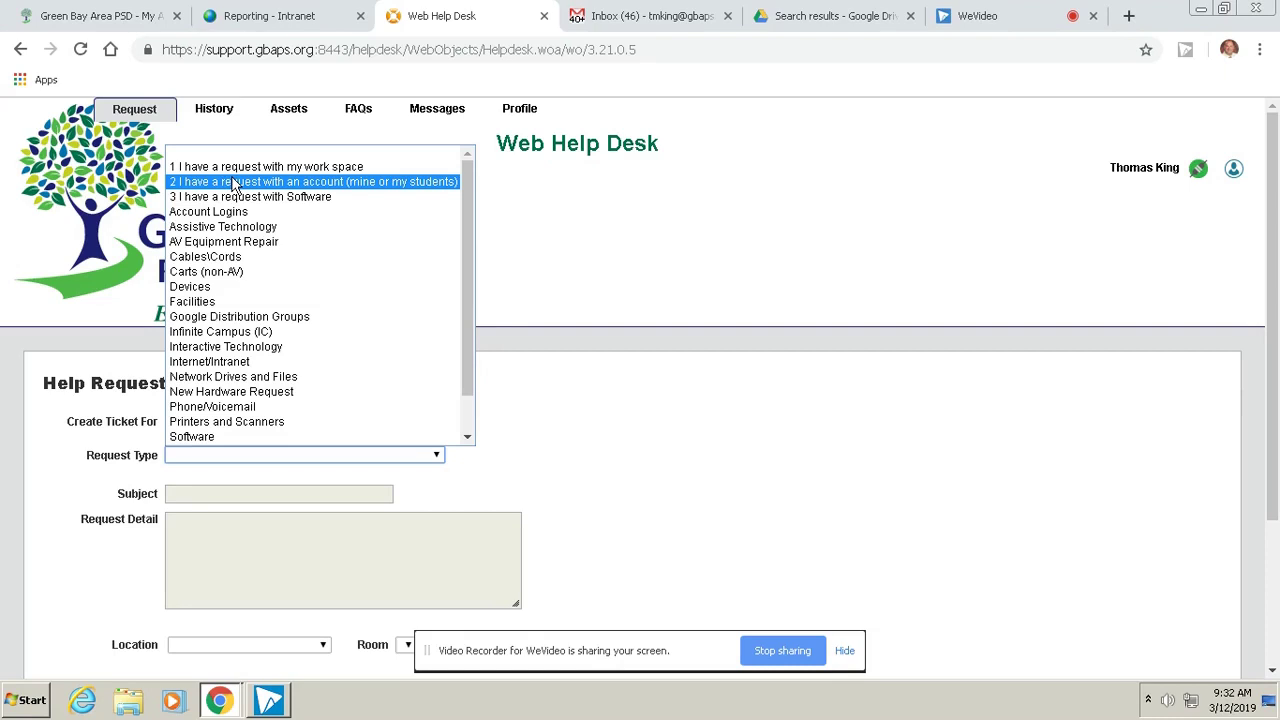
{"action": "left_click", "coordinate": [283, 170]}
Enter "laptop" as the request's subject and "It won't start and has no lights on." as its detail.
{"action": "scroll", "coordinate": [397, 340], "scroll_direction": "down", "scroll_amount": 1}
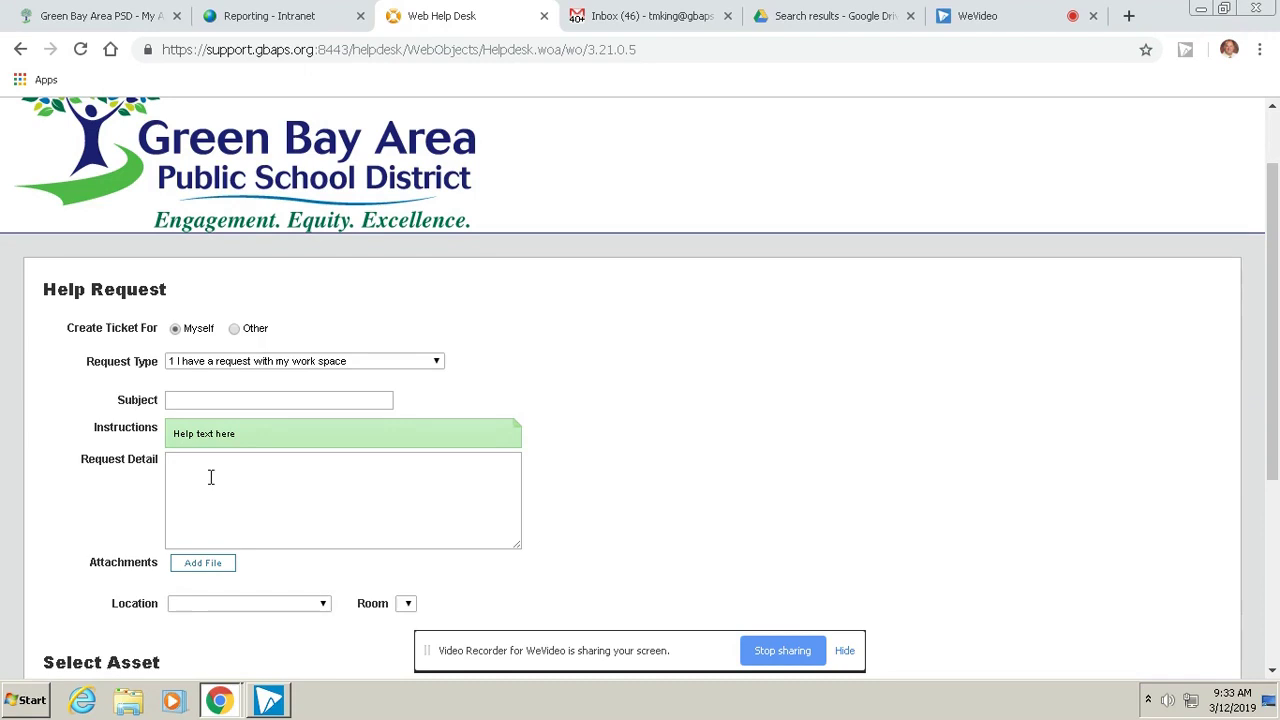
{"action": "scroll", "coordinate": [212, 470], "scroll_direction": "down", "scroll_amount": 1}
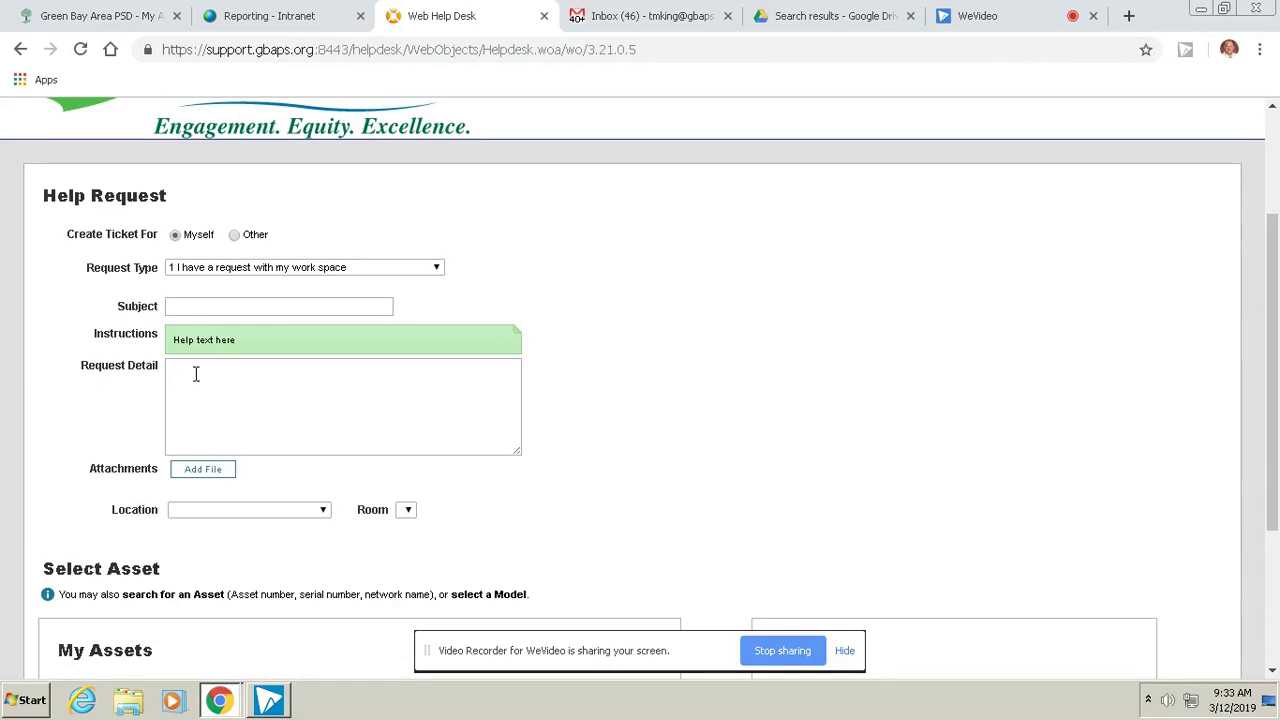
{"action": "scroll", "coordinate": [250, 304], "scroll_direction": "down", "scroll_amount": 1}
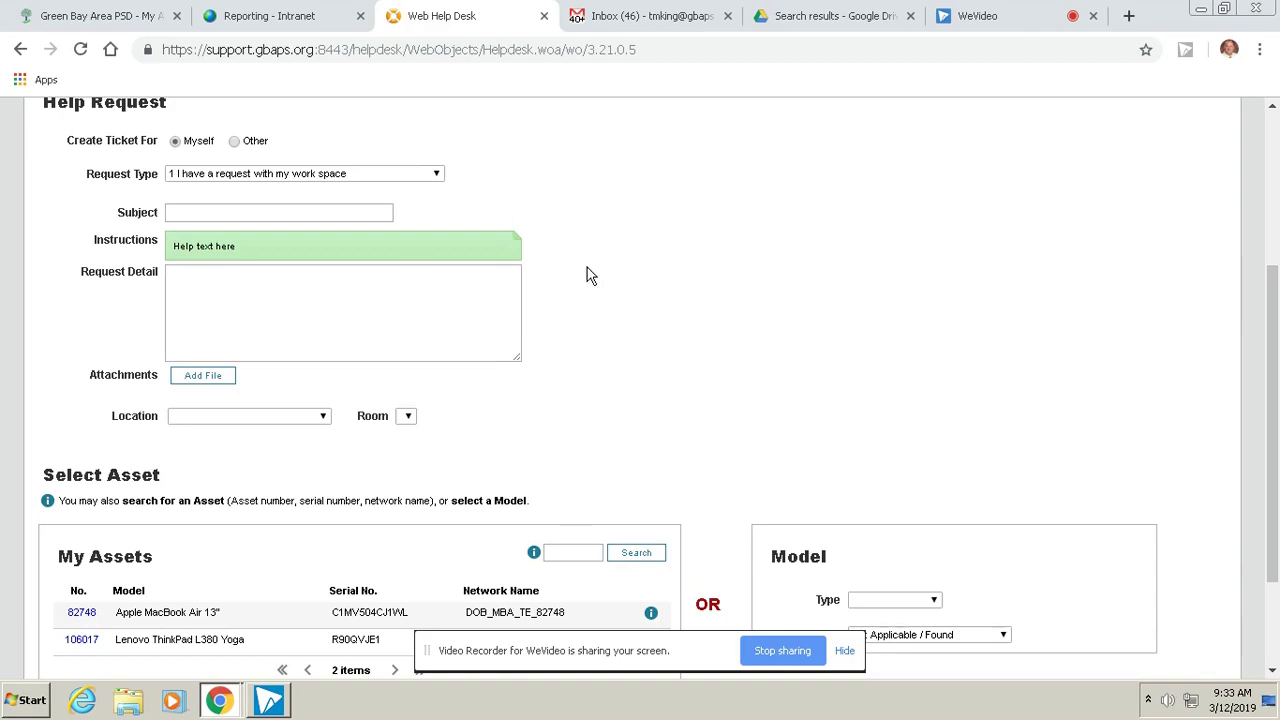
{"action": "scroll", "coordinate": [591, 276], "scroll_direction": "down", "scroll_amount": 1}
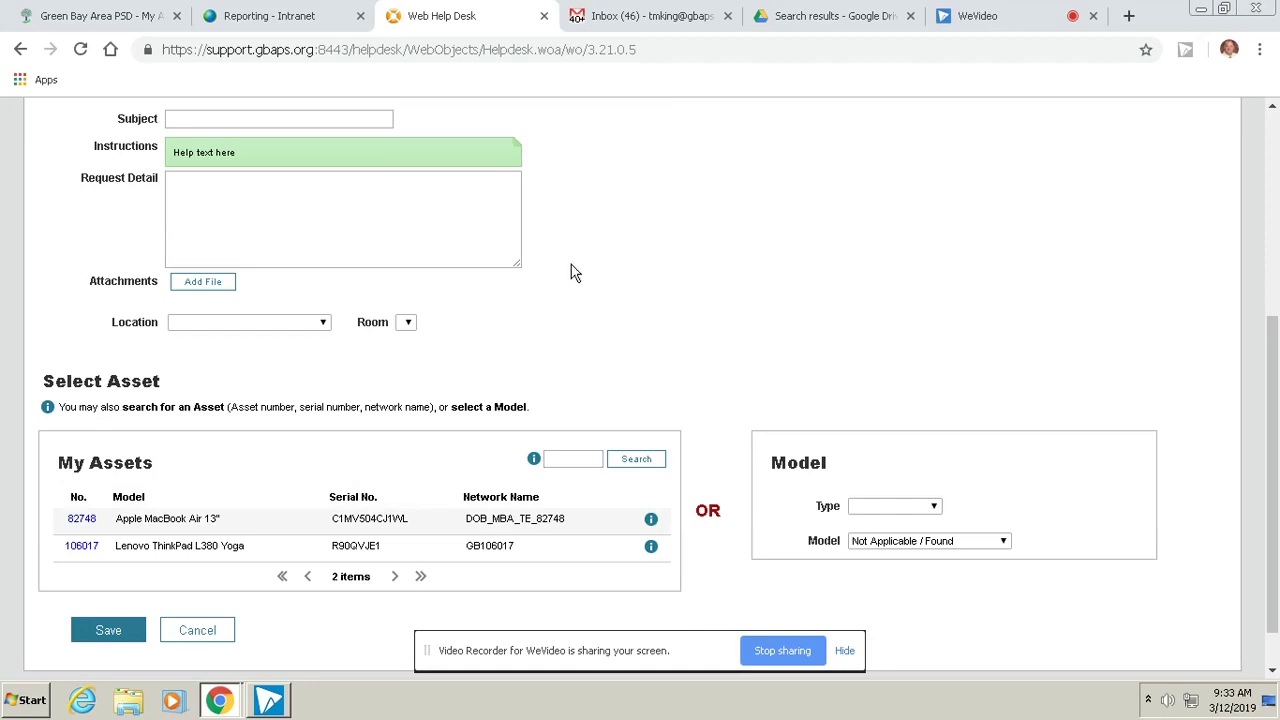
{"action": "left_click", "coordinate": [229, 118]}
{"action": "type", "text": "laptop"}
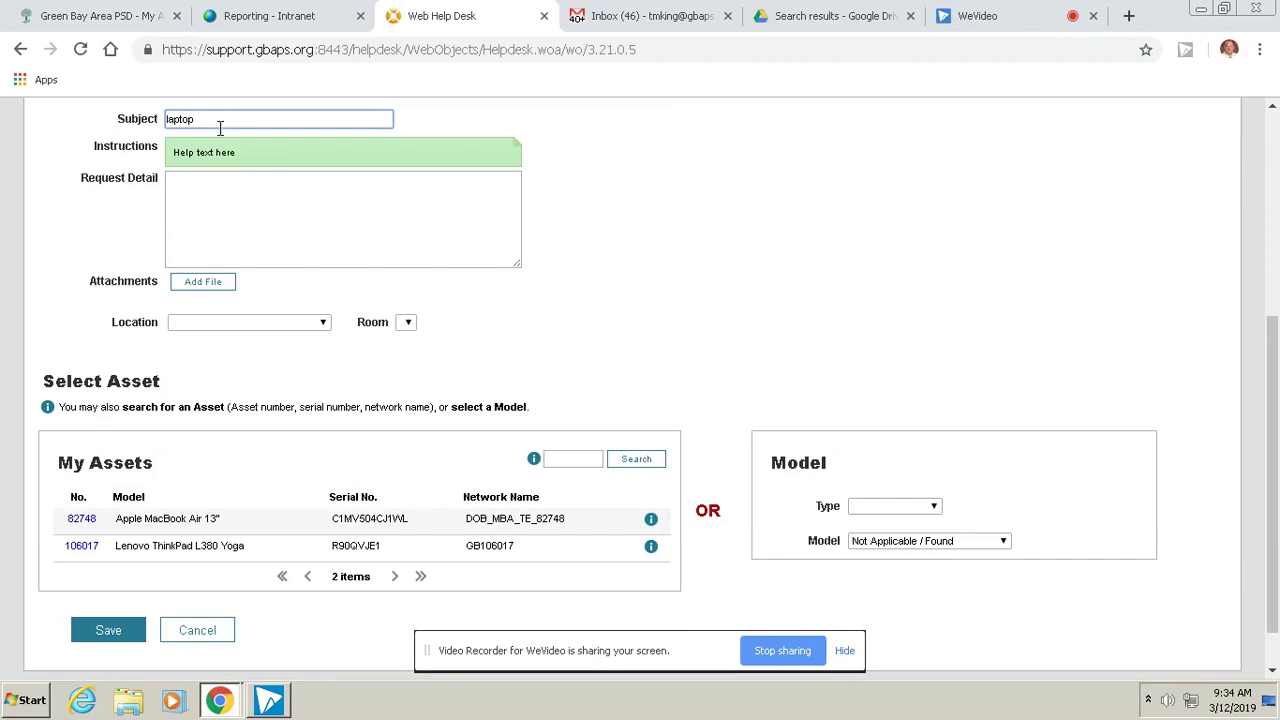
{"action": "left_click", "coordinate": [230, 184]}
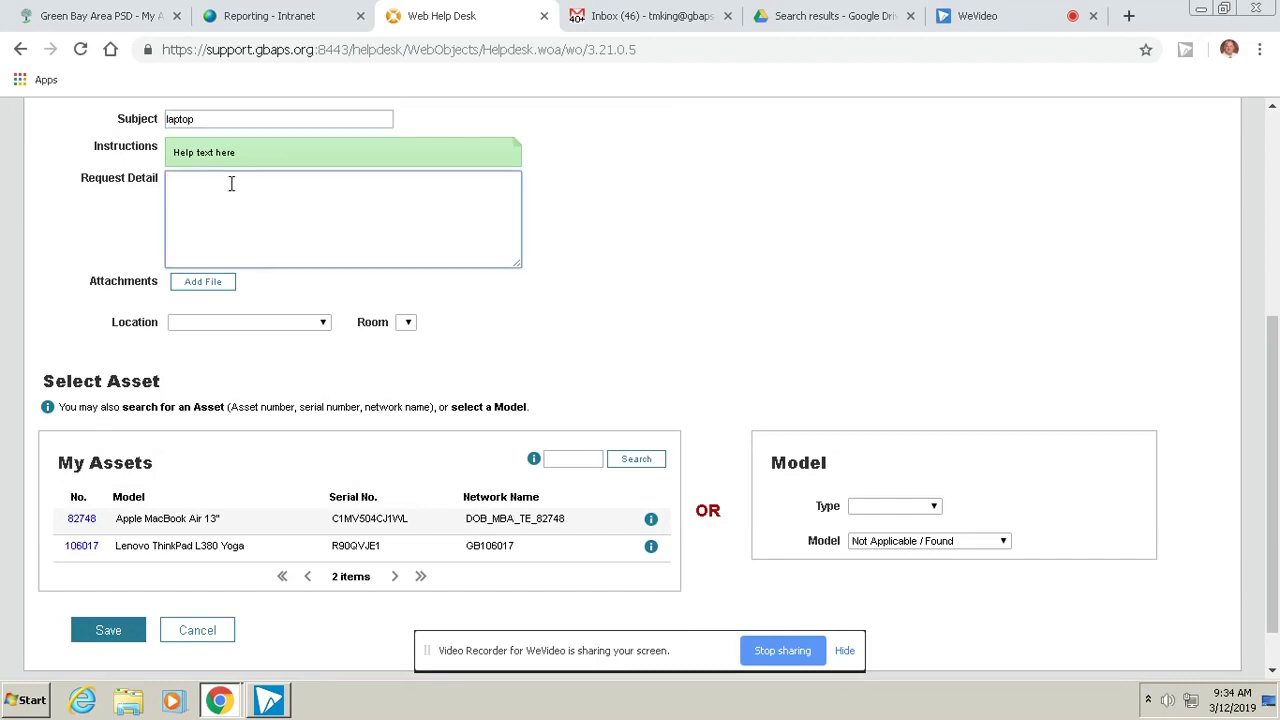
{"action": "type", "text": "It won't start and has no lights on."}
{"action": "key", "text": "Return"}
{"action": "scroll", "coordinate": [610, 257], "scroll_direction": "down", "scroll_amount": 1}
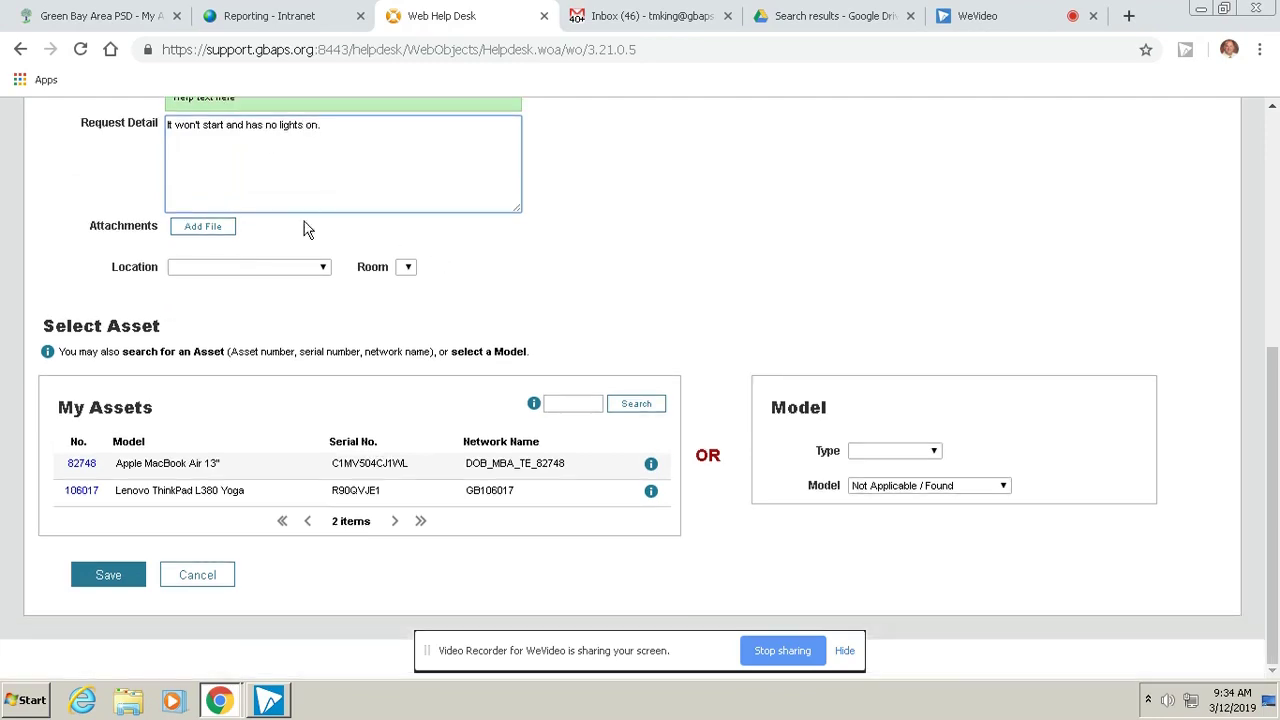
Set the request's location to DOB and its room to 116.
{"action": "left_click", "coordinate": [240, 268]}
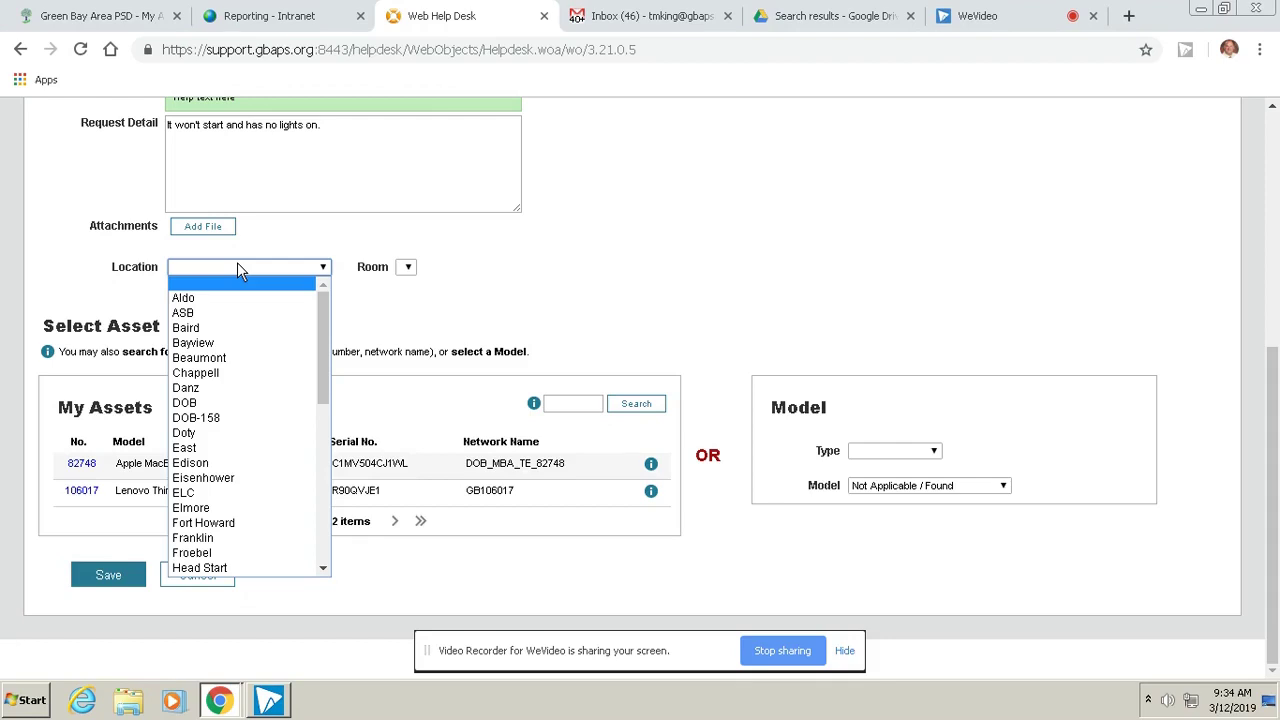
{"action": "left_click", "coordinate": [222, 403]}
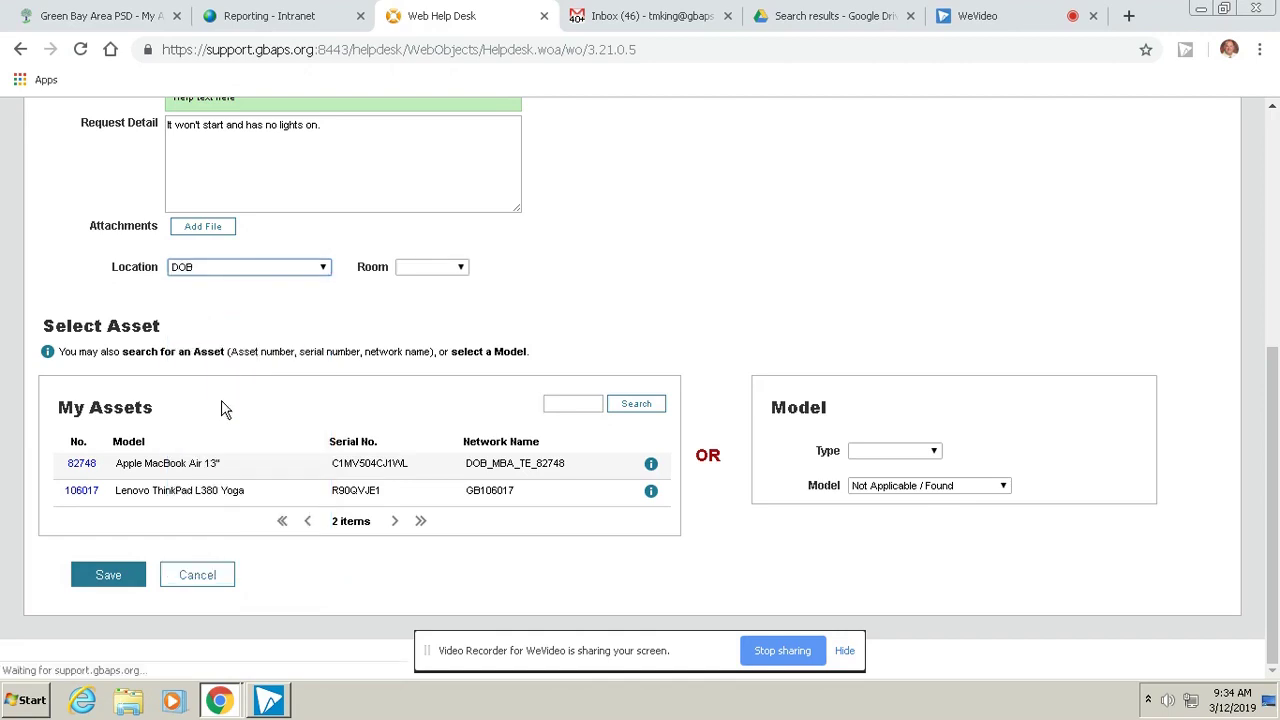
{"action": "left_click", "coordinate": [449, 279]}
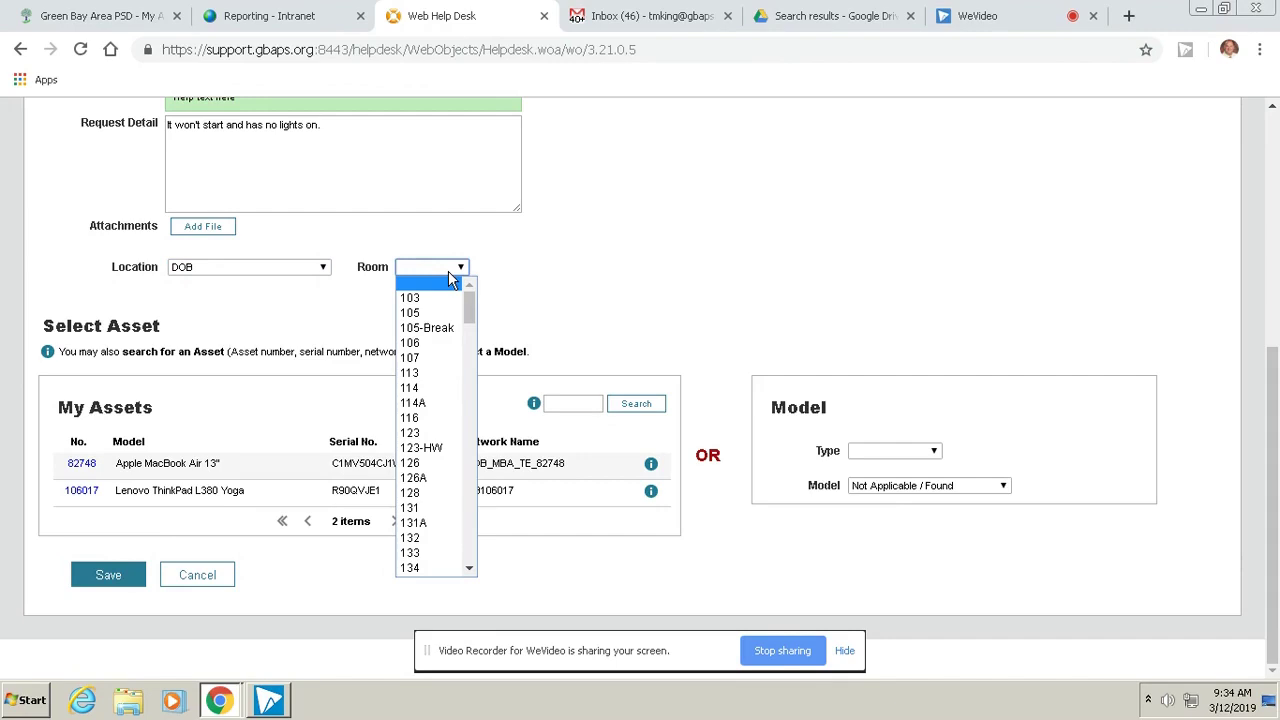
{"action": "left_click", "coordinate": [316, 298]}
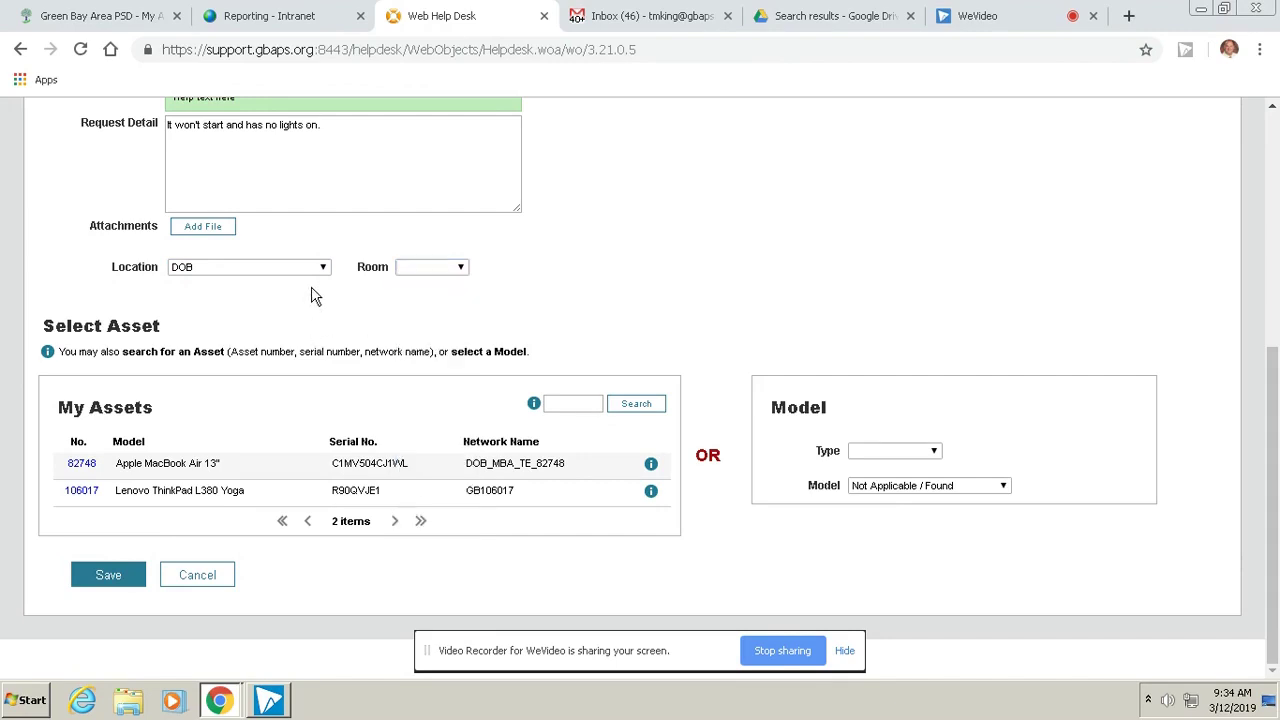
{"action": "left_click", "coordinate": [417, 266]}
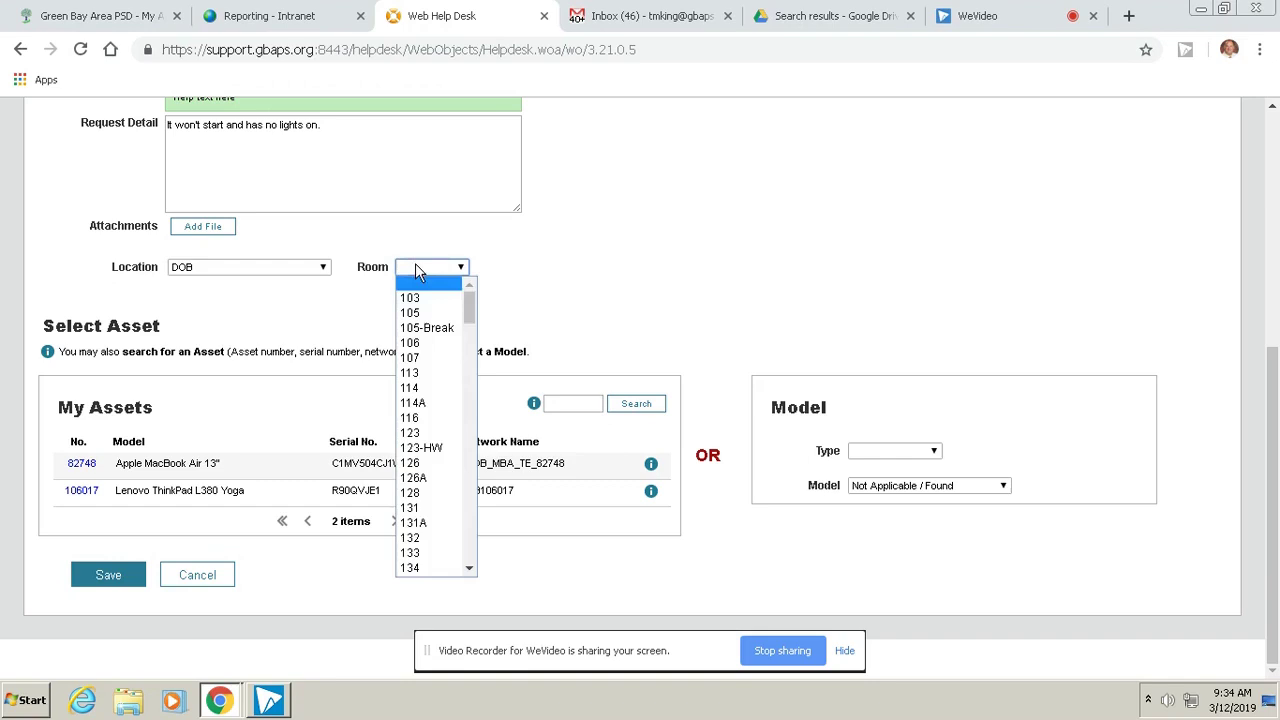
{"action": "left_click", "coordinate": [420, 426]}
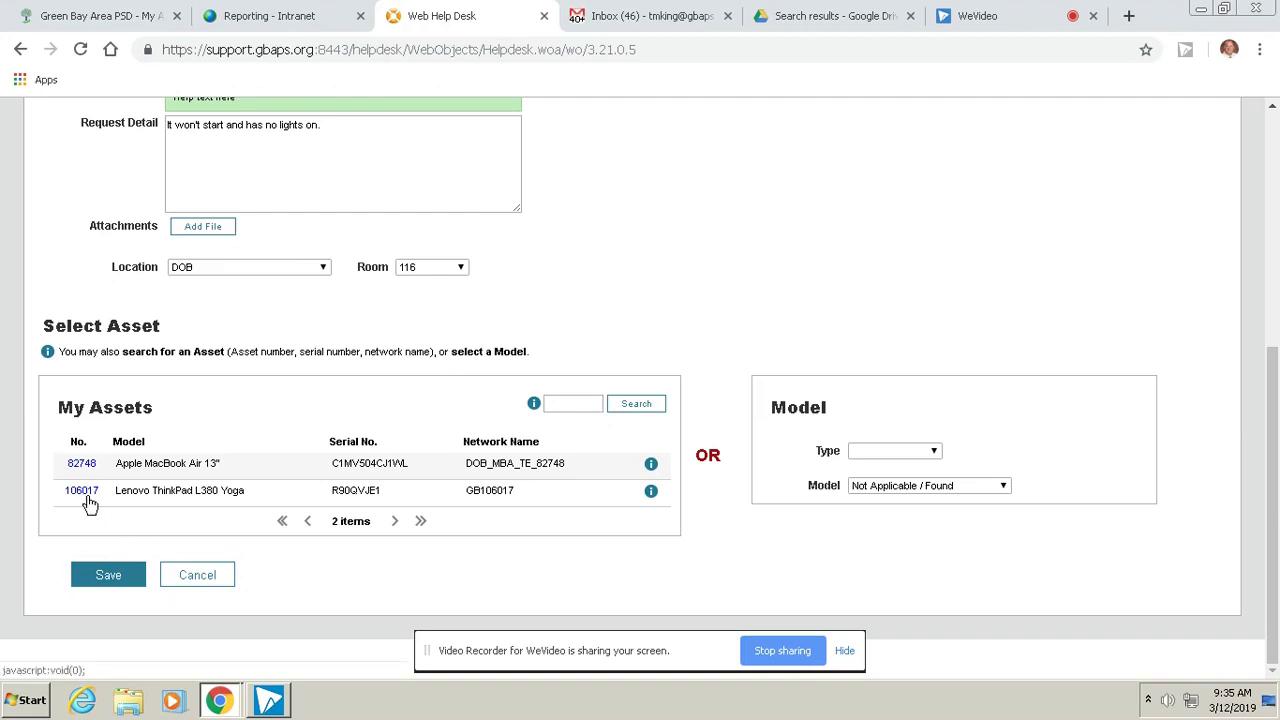
{"action": "left_click", "coordinate": [567, 402]}
{"action": "scroll", "coordinate": [400, 455], "scroll_direction": "up", "scroll_amount": 3}
{"action": "left_click", "coordinate": [346, 309]}
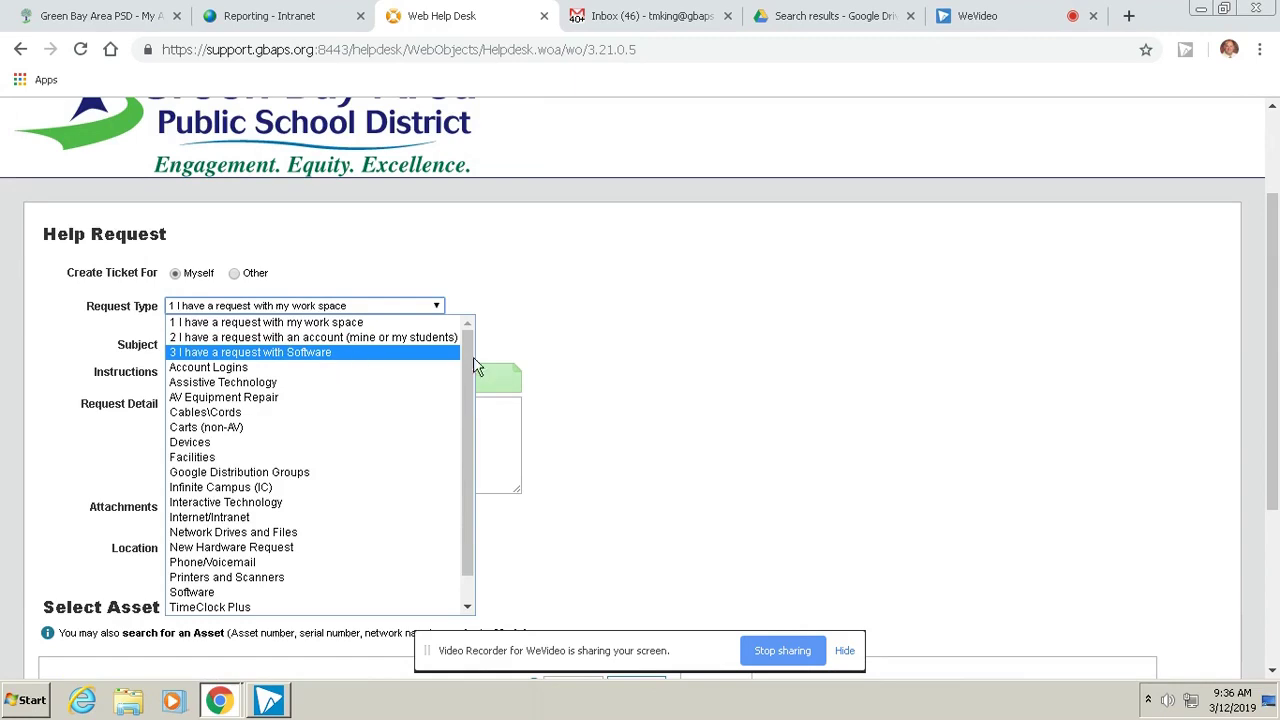
{"action": "left_click", "coordinate": [656, 347]}
{"action": "scroll", "coordinate": [656, 360], "scroll_direction": "down", "scroll_amount": 3}
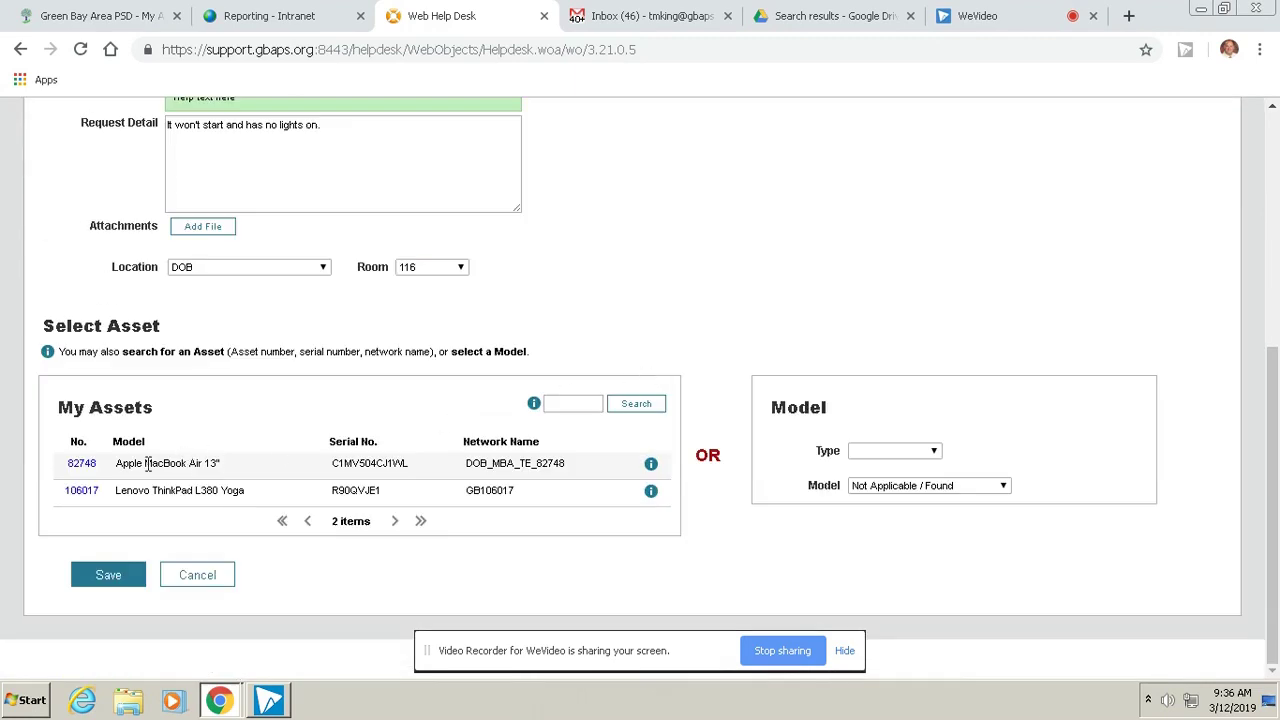